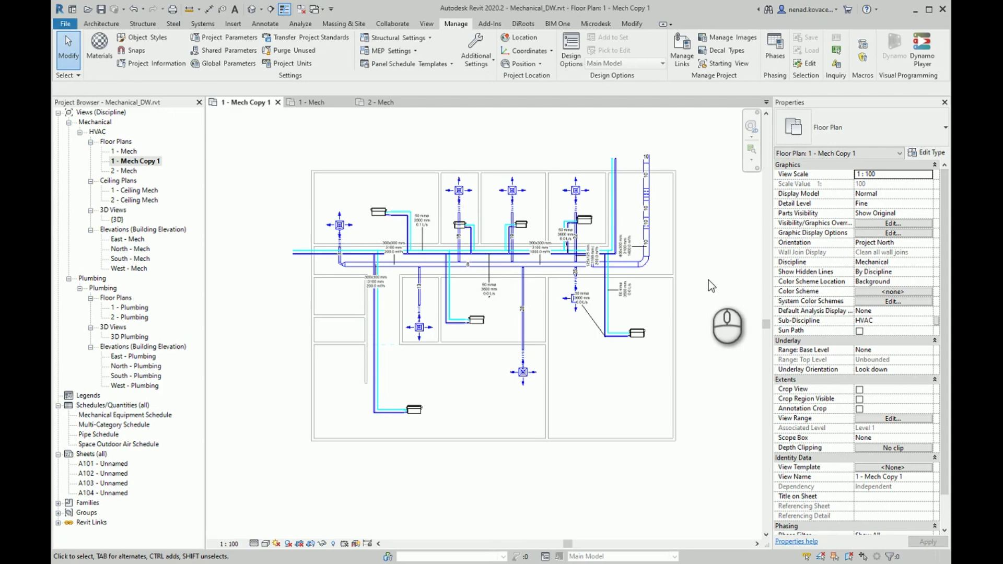
Run the Intersects Tags Dynamo script, then return to the Revit floor plan.
middle_click_drag(710, 306, 707, 299)
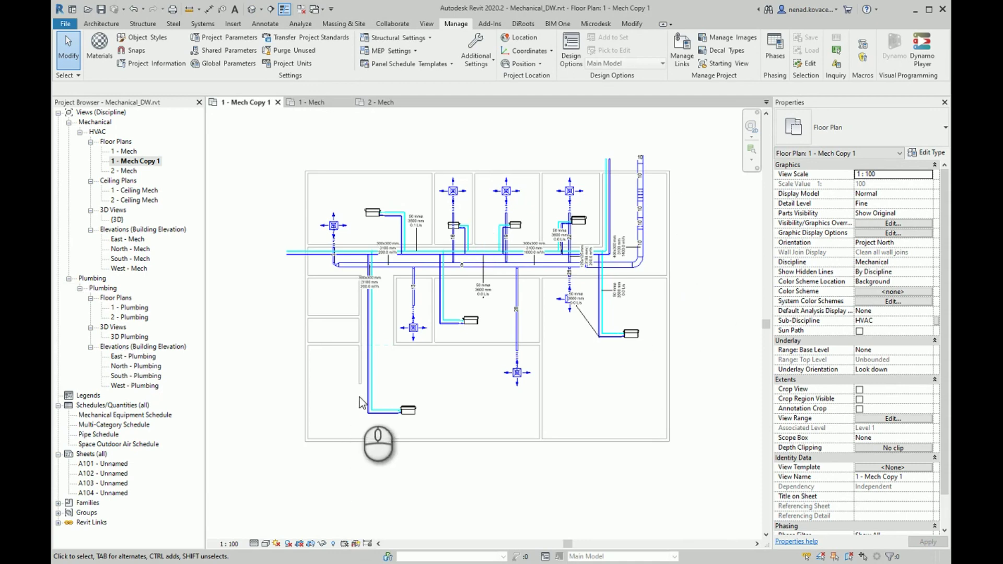
scroll(369, 271, "up", 3)
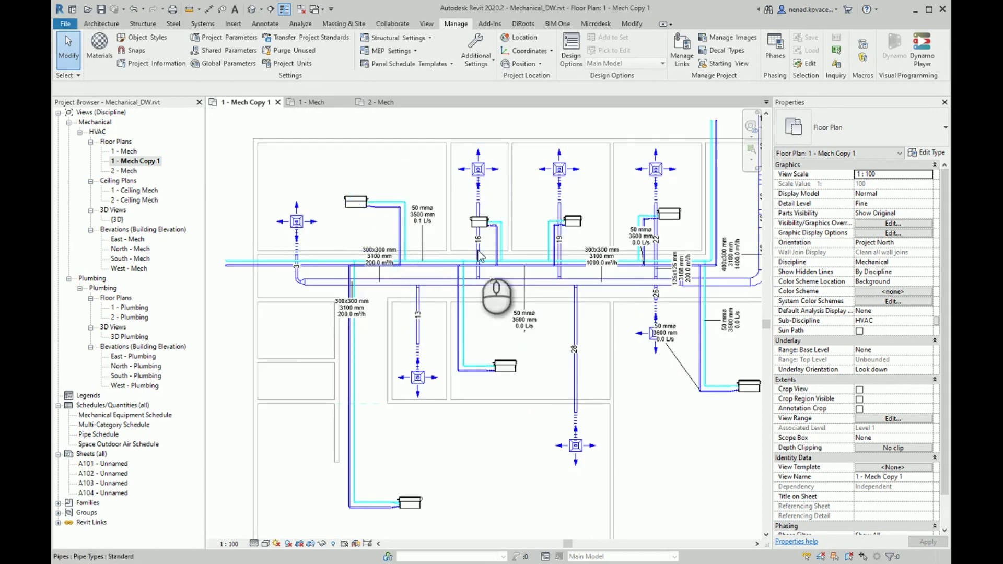
scroll(370, 272, "down", 2)
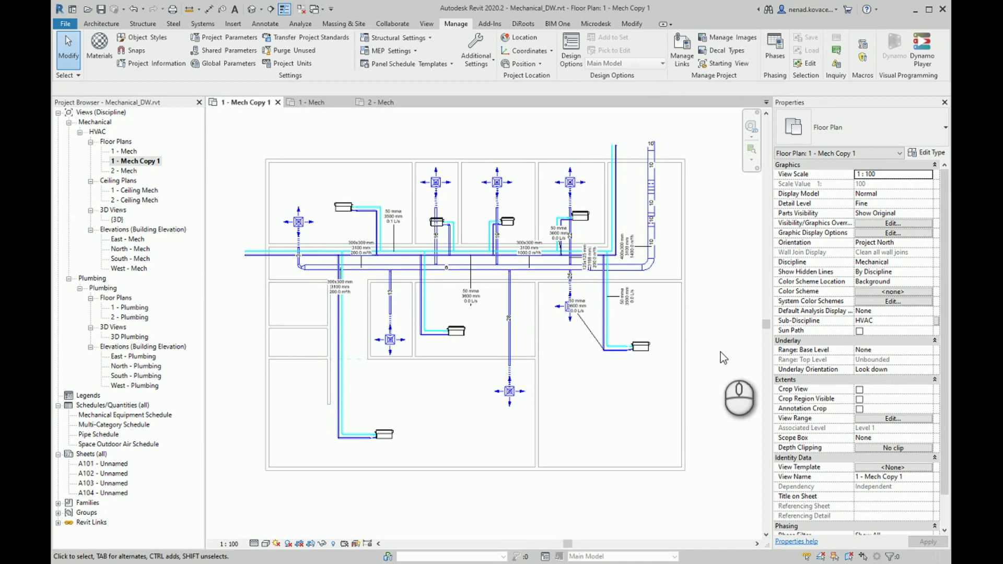
scroll(587, 293, "up", 2)
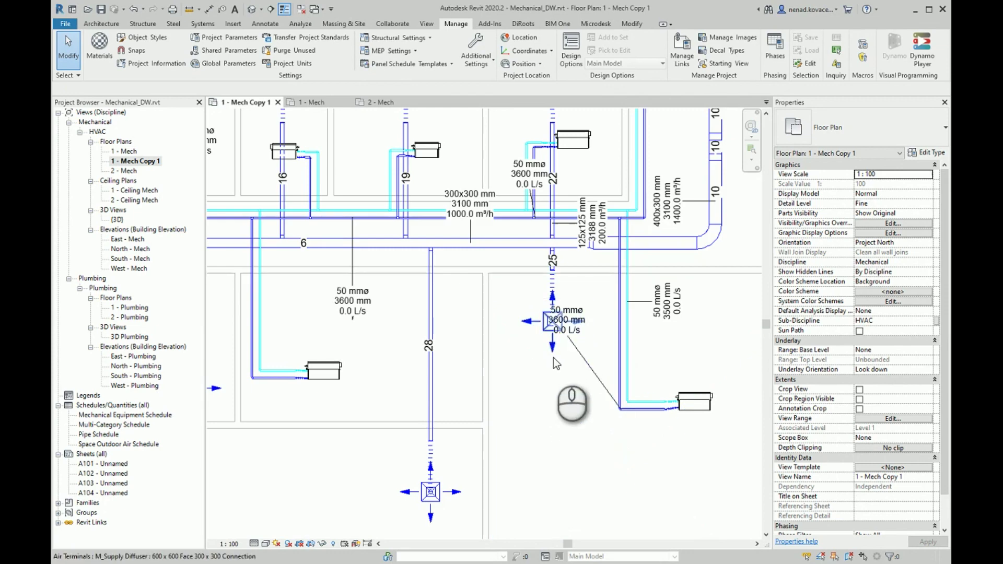
scroll(555, 363, "down", 2)
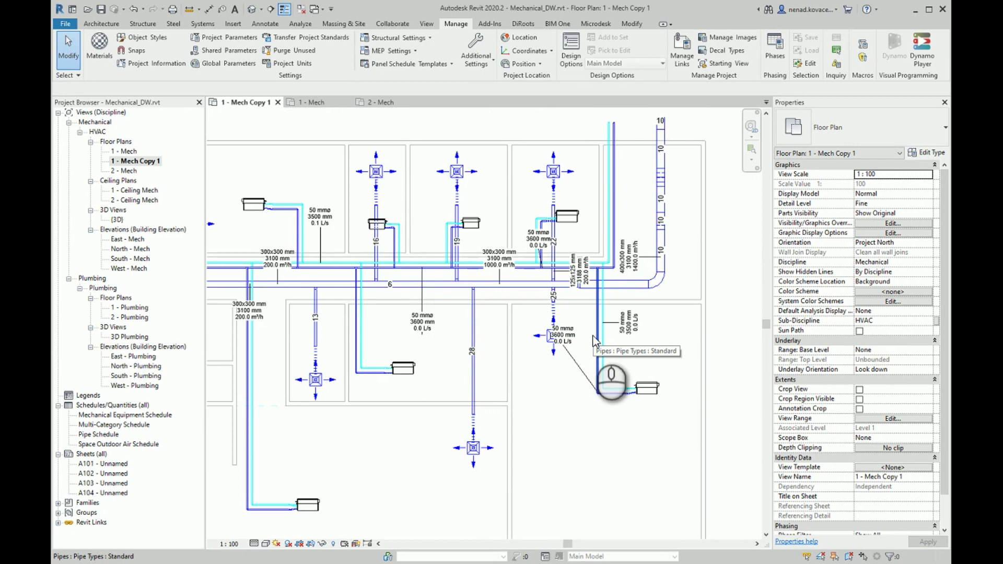
scroll(397, 230, "down", 2)
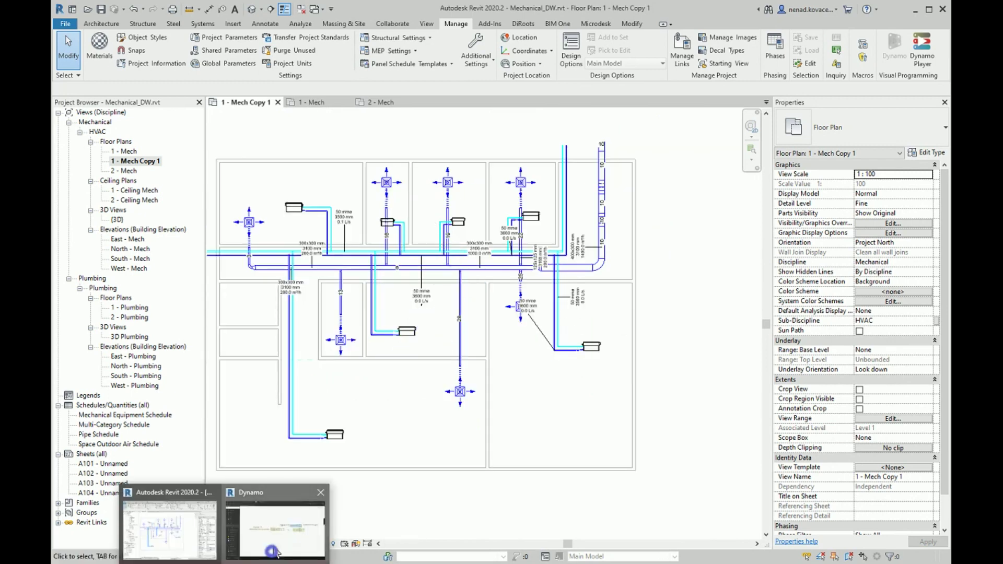
left_click(272, 538)
left_click(159, 509)
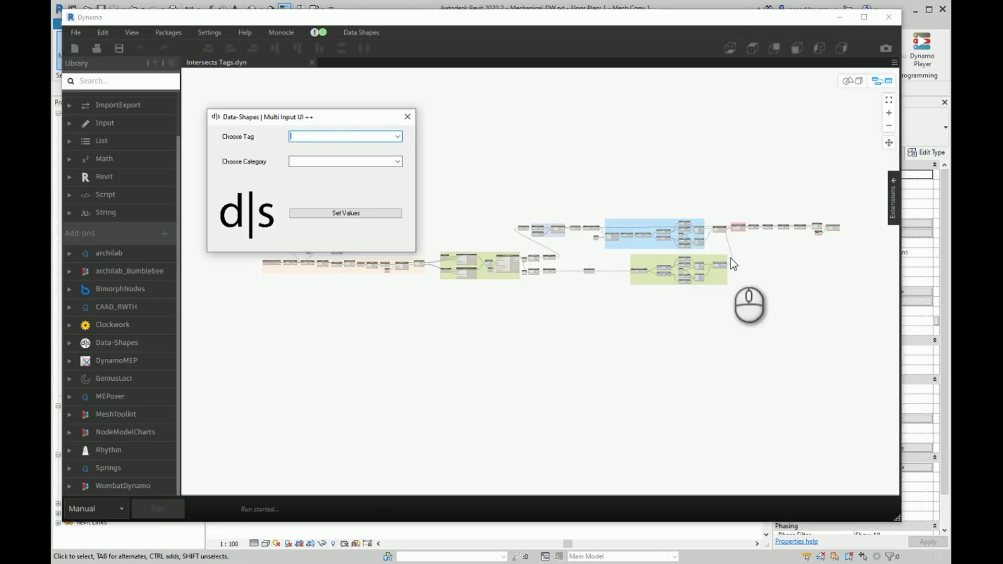
left_click(840, 17)
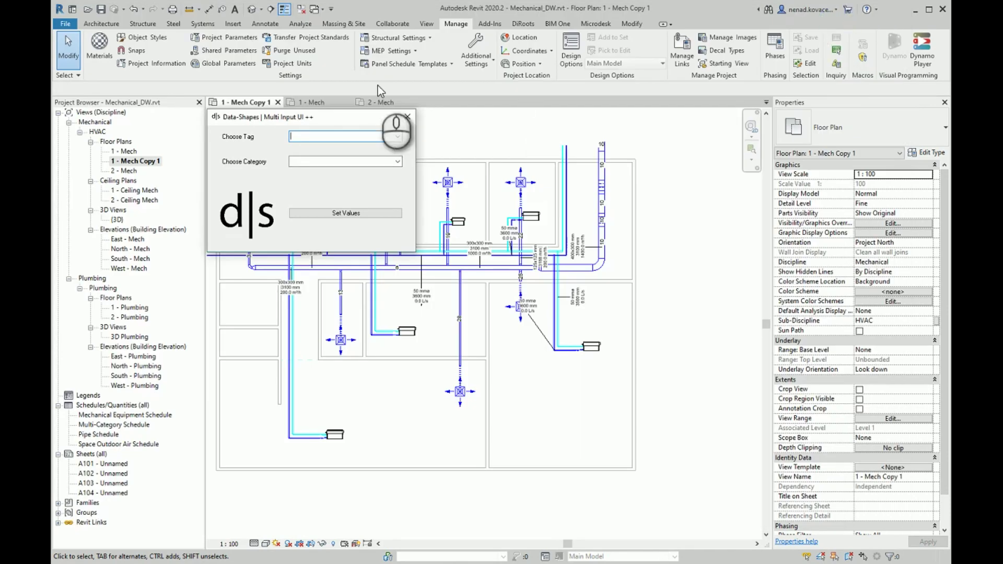
Set the script's Choose Tag input to Pipe Tags.
left_click_drag(344, 115, 663, 186)
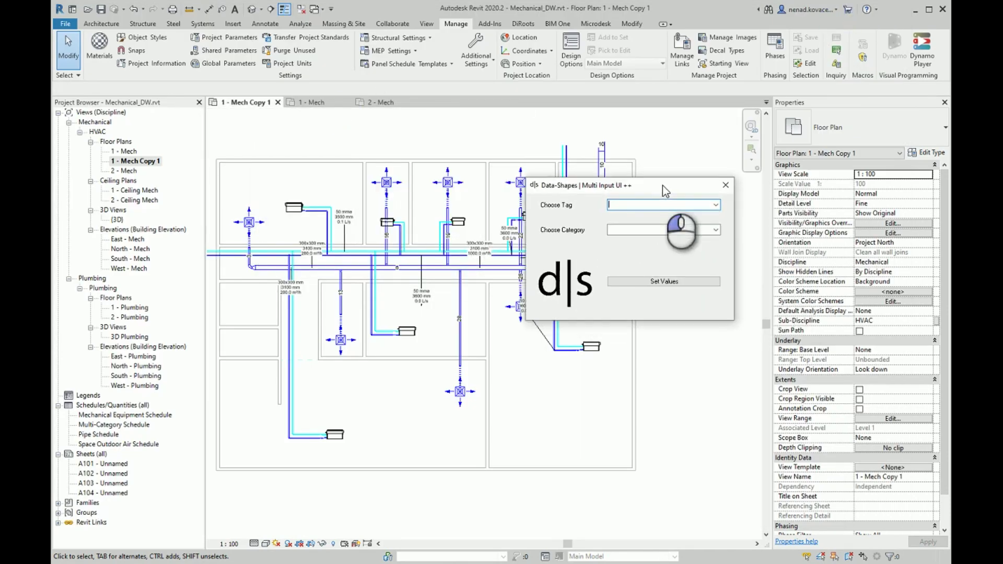
left_click(716, 208)
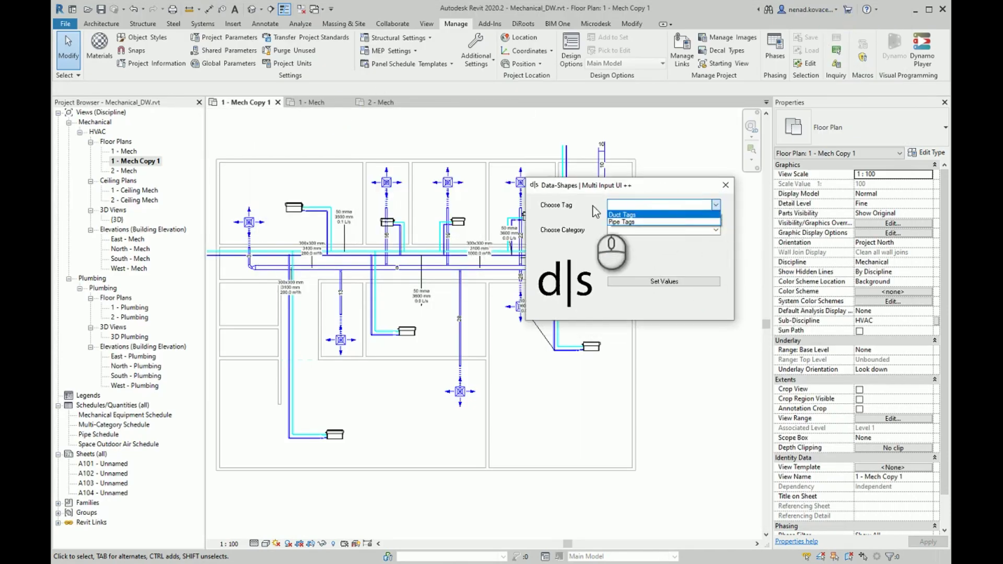
left_click(642, 223)
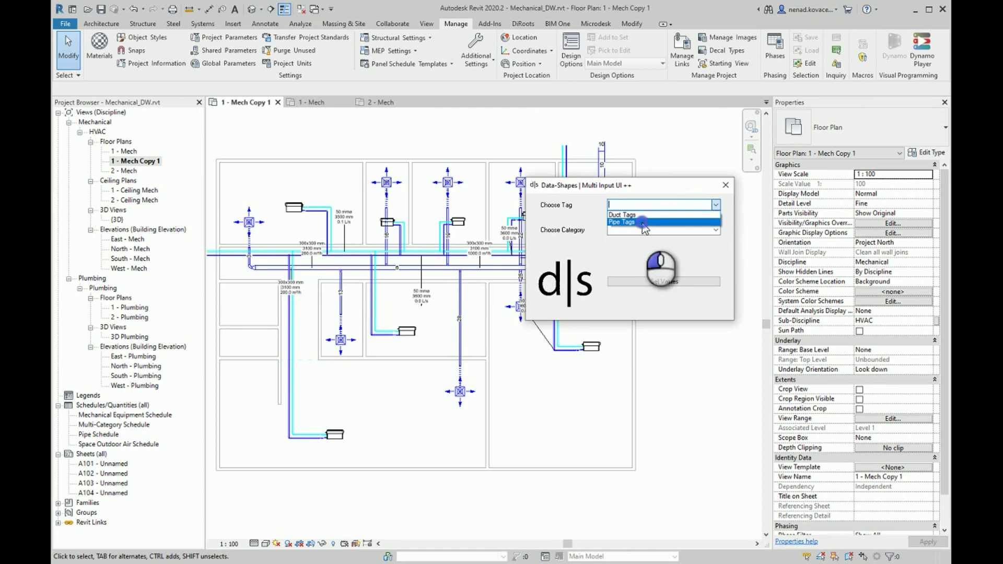
left_click_drag(612, 187, 647, 135)
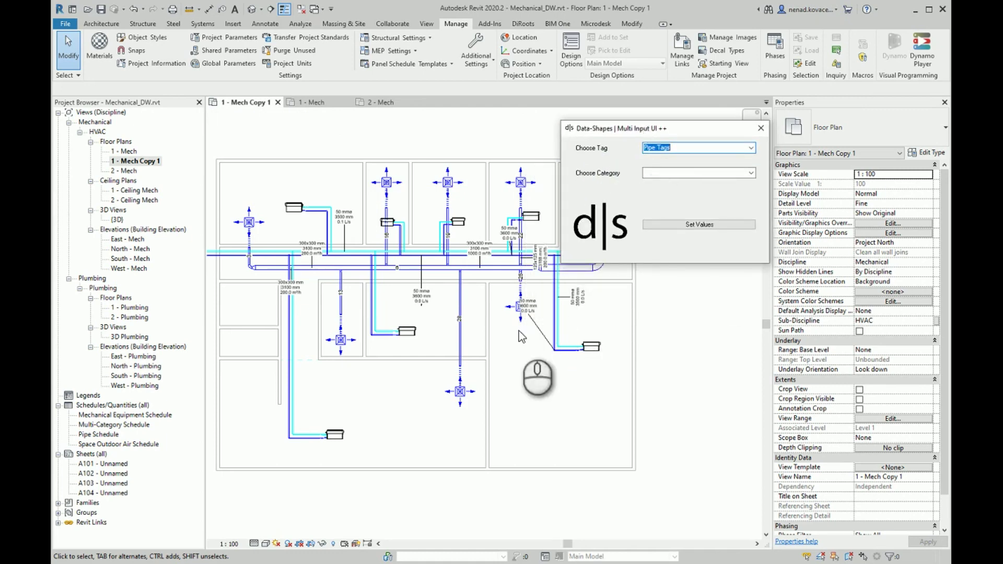
left_click(751, 173)
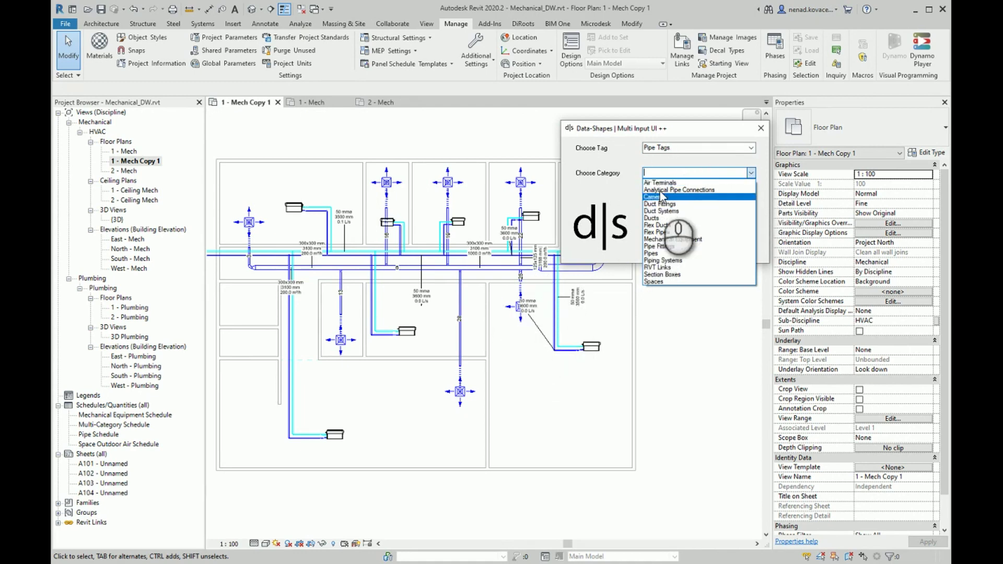
Choose the comparison category and apply Set Values to flag overlapping pipe tags.
left_click(659, 253)
left_click(697, 229)
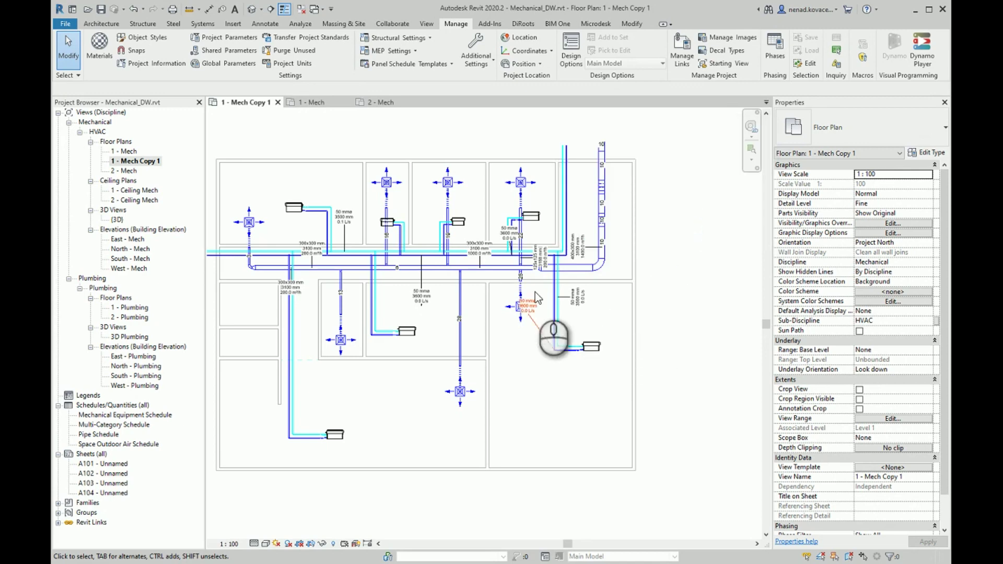
Drag the red-flagged pipe tag below the air terminal, clear of it.
scroll(517, 330, "up", 3)
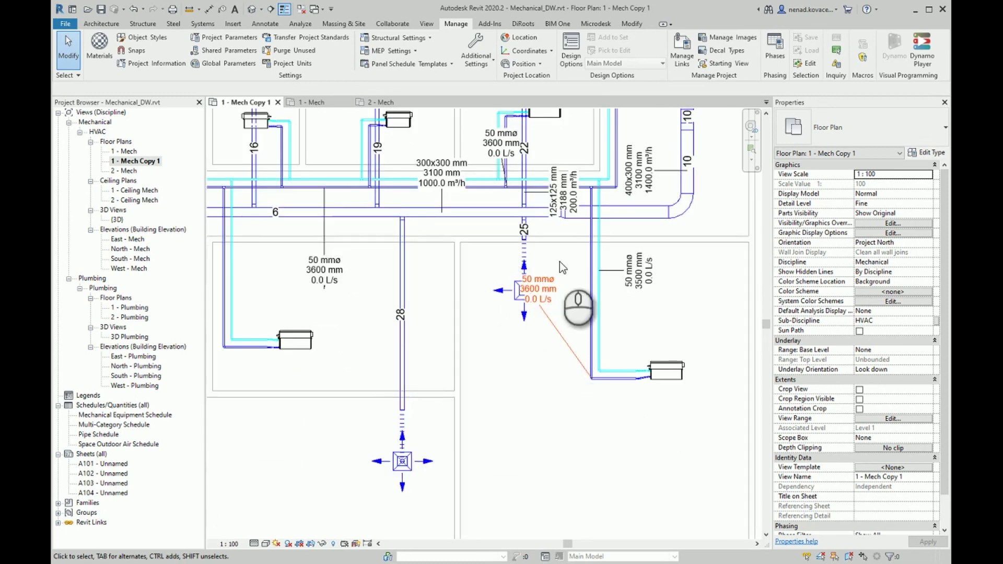
left_click(563, 317)
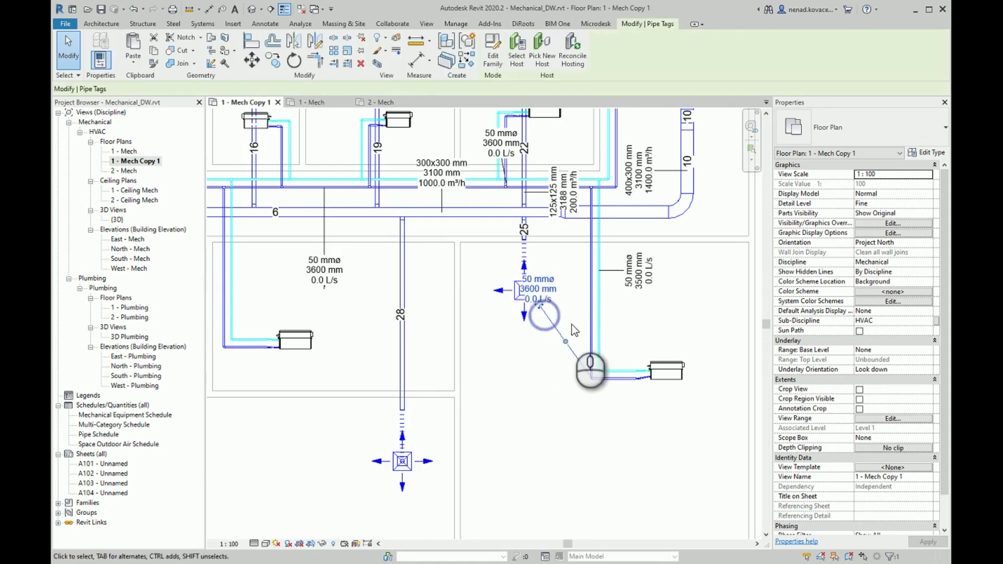
scroll(572, 324, "up", 3)
left_click_drag(487, 333, 512, 387)
scroll(512, 386, "down", 3)
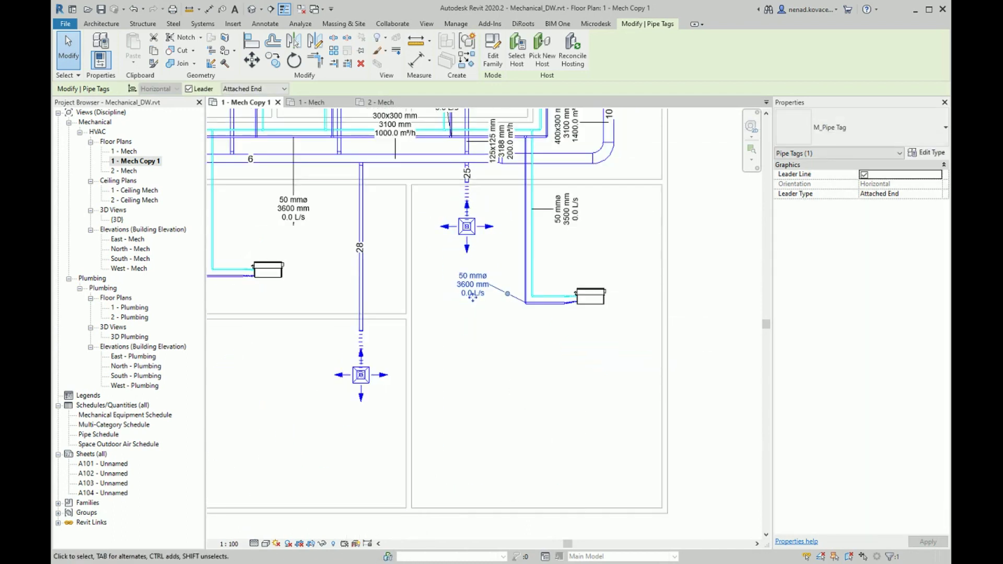
left_click(272, 535)
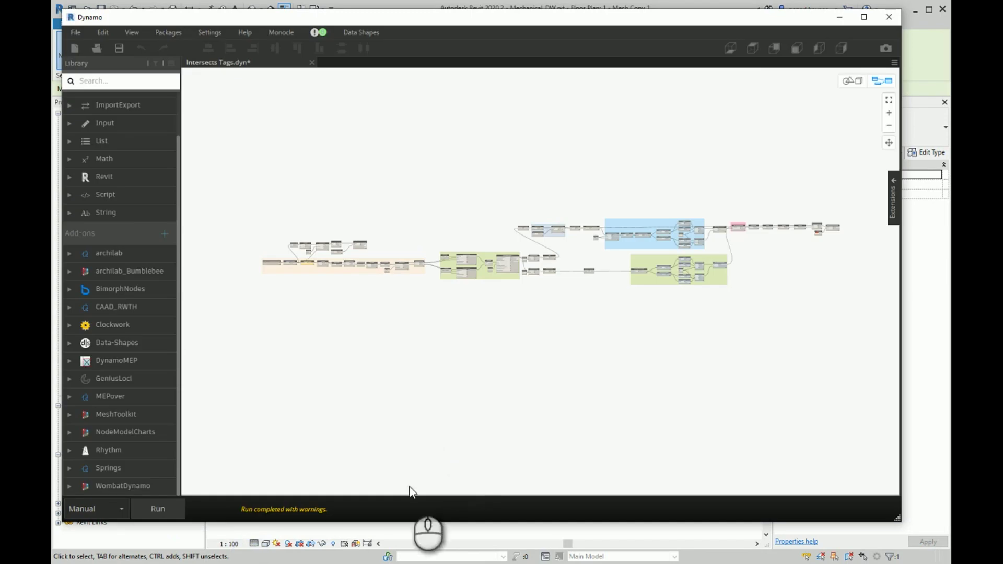
Re-run the overlap script and confirm no pipe tag is flagged red anymore.
left_click(180, 516)
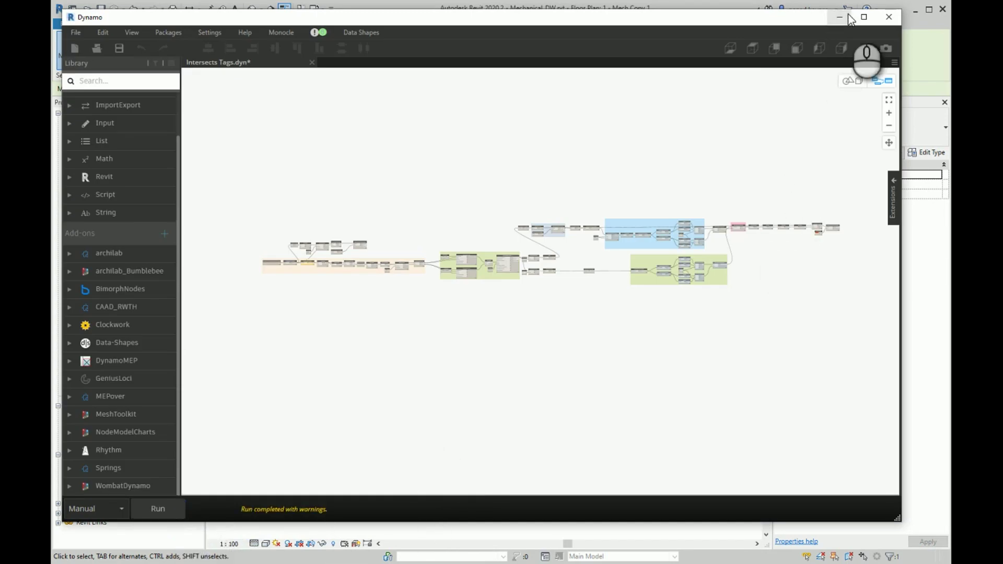
left_click(840, 17)
left_click(682, 334)
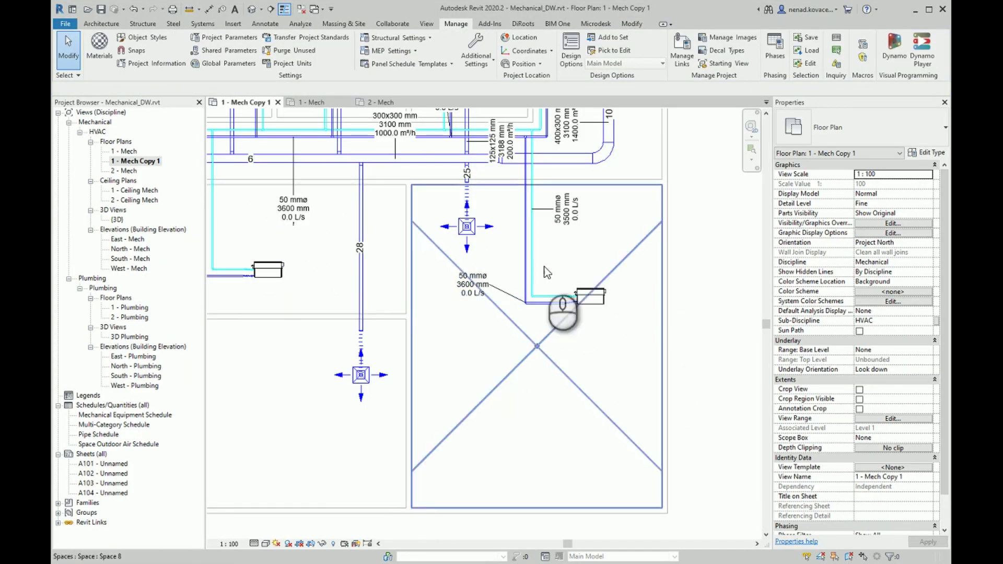
scroll(644, 427, "down", 2)
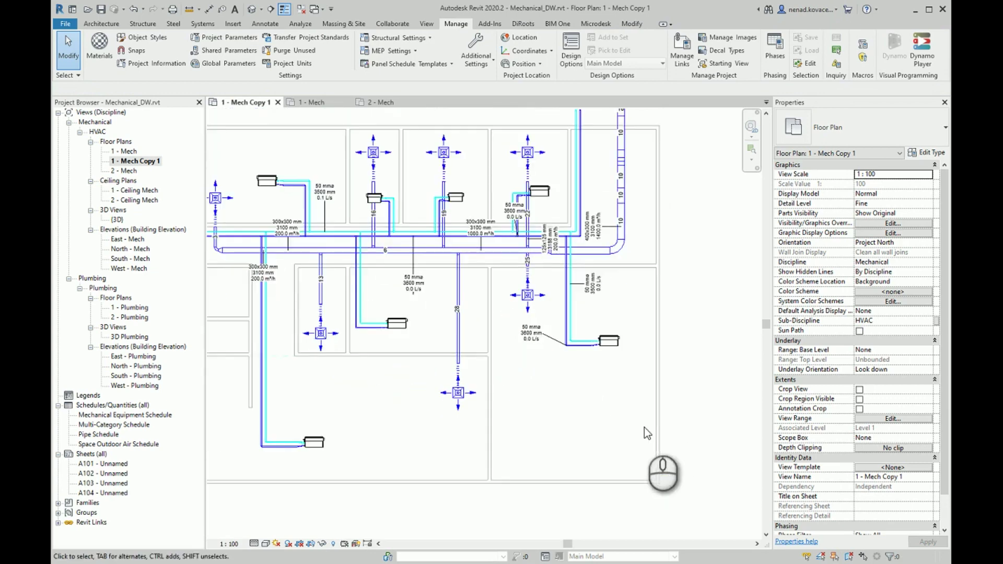
scroll(627, 453, "down", 1)
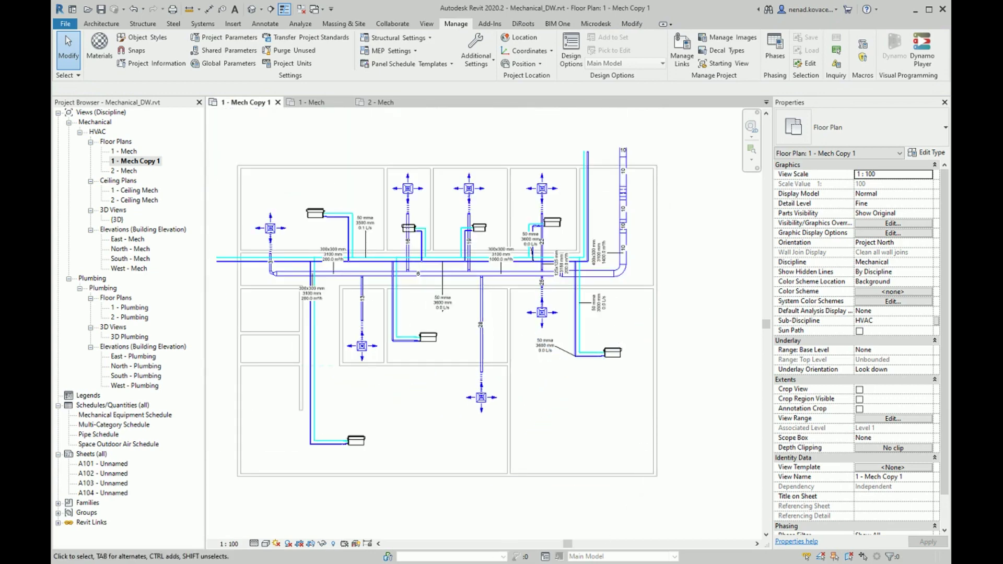
left_click(293, 520)
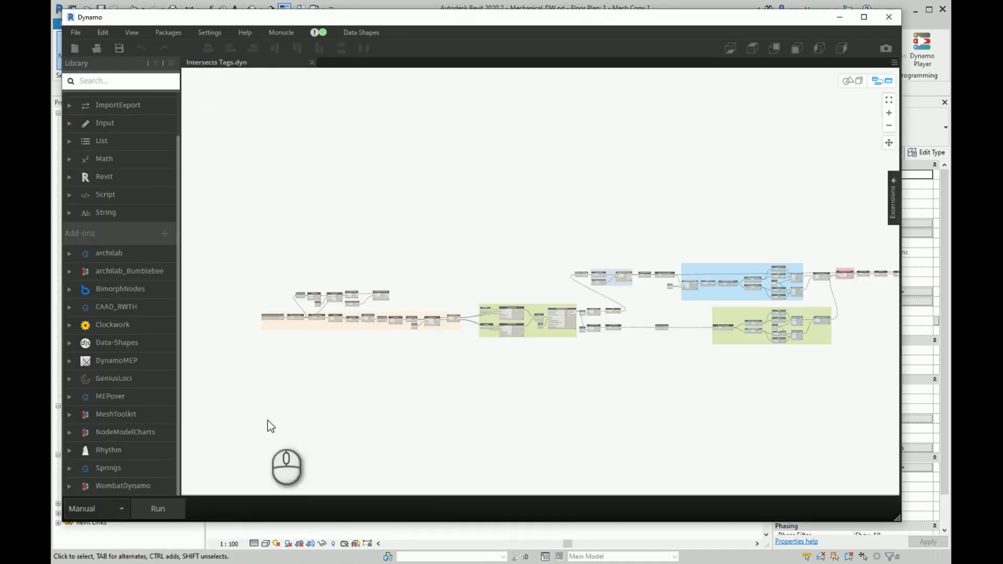
Run the script checking Duct Tags against Ducts to flag overlapping duct tags red.
left_click(172, 505)
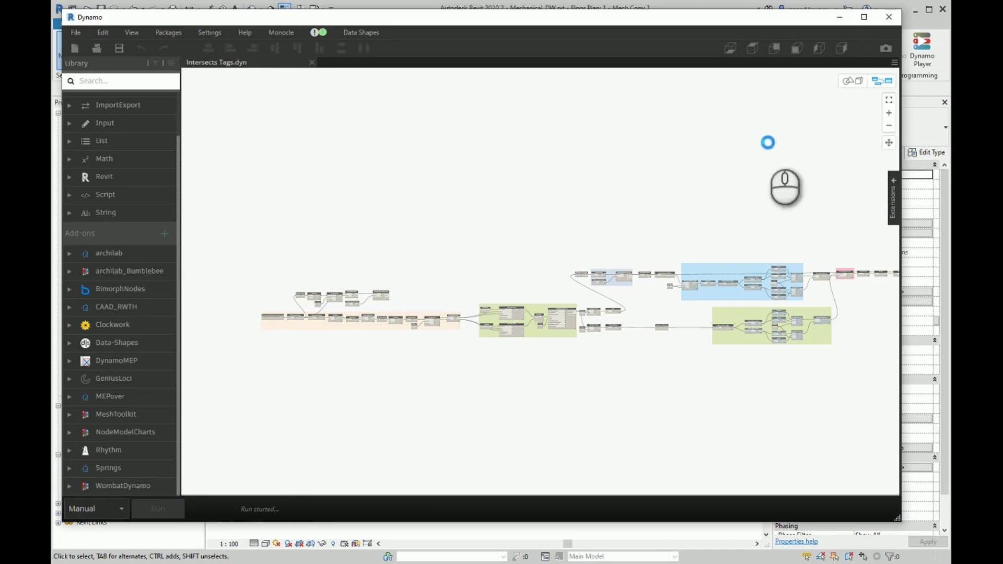
left_click(846, 20)
left_click_drag(350, 117, 813, 211)
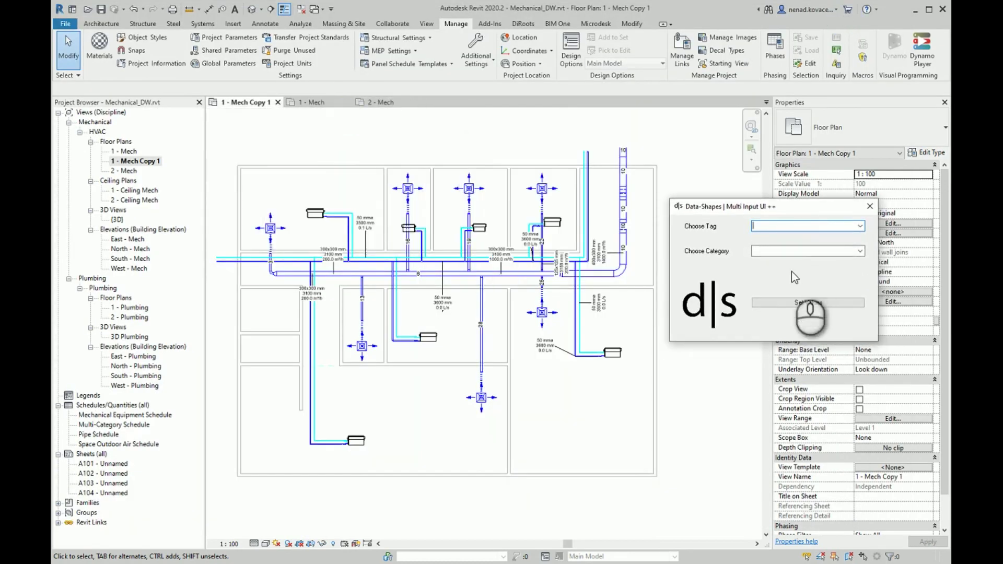
left_click(860, 227)
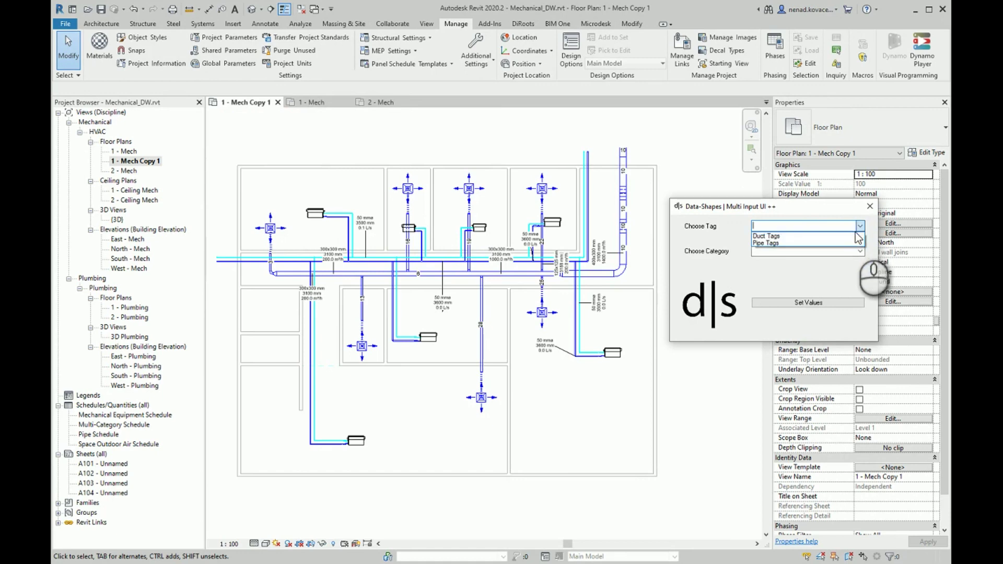
left_click(856, 236)
left_click(859, 252)
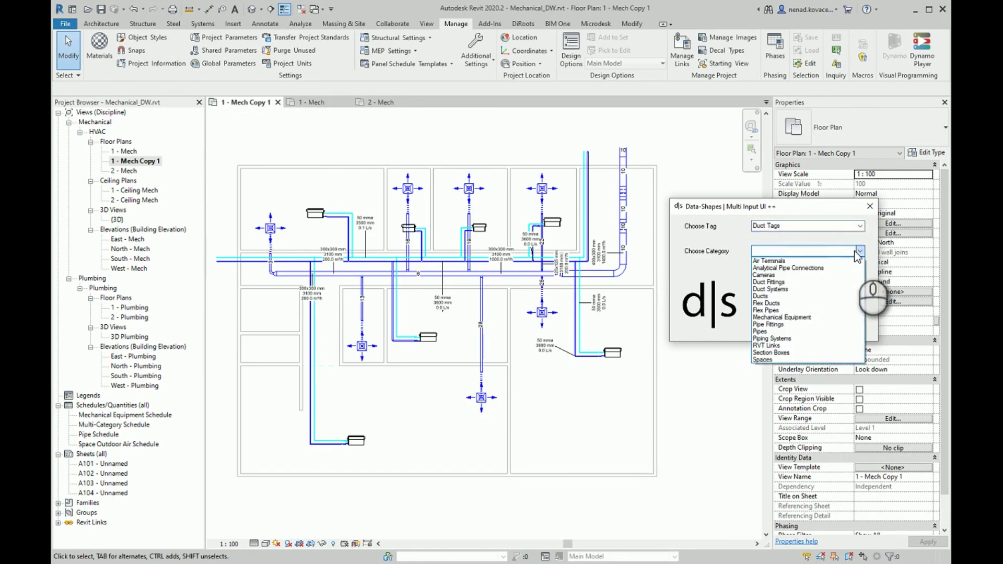
left_click(809, 296)
left_click(803, 303)
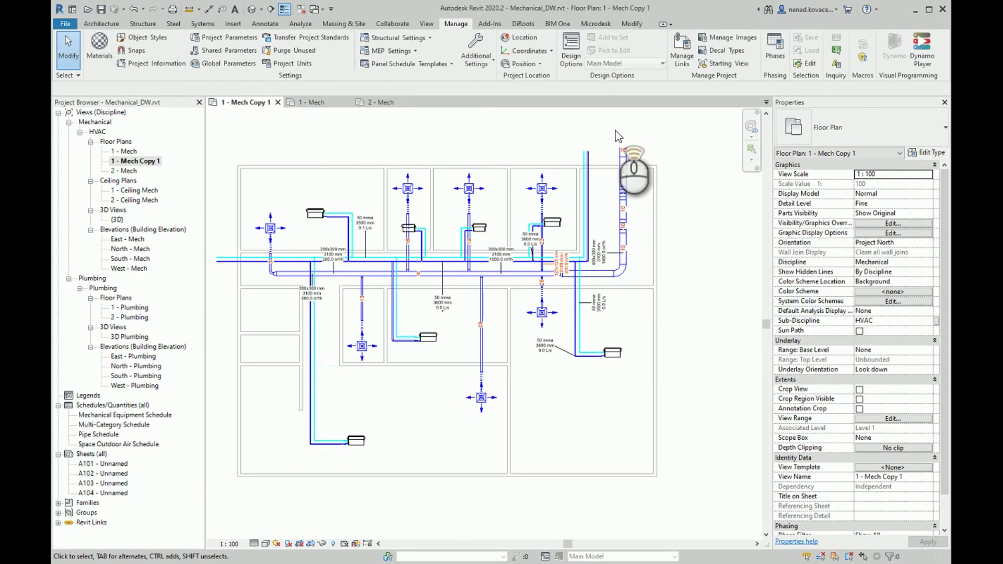
scroll(696, 171, "up", 2)
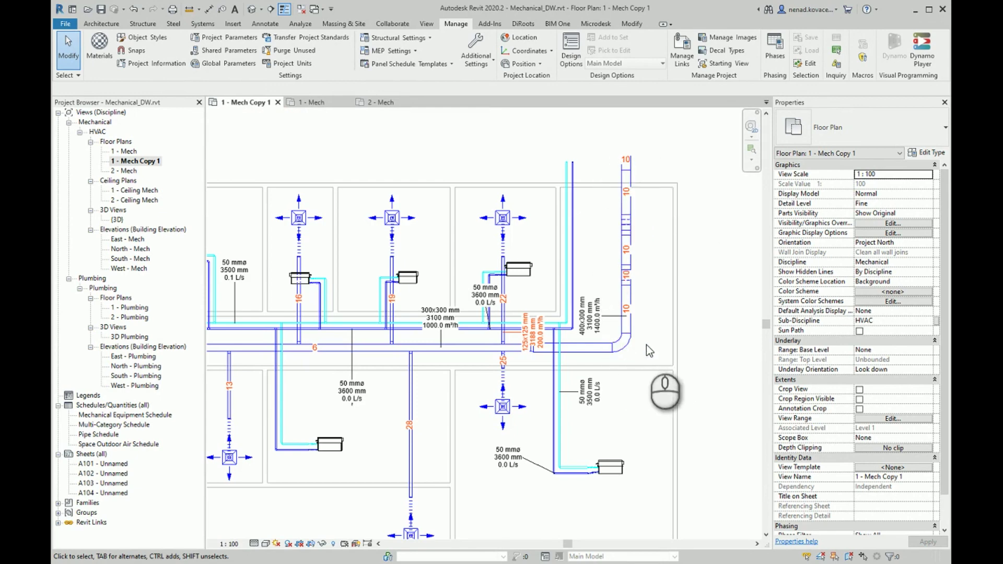
scroll(538, 355, "up", 2)
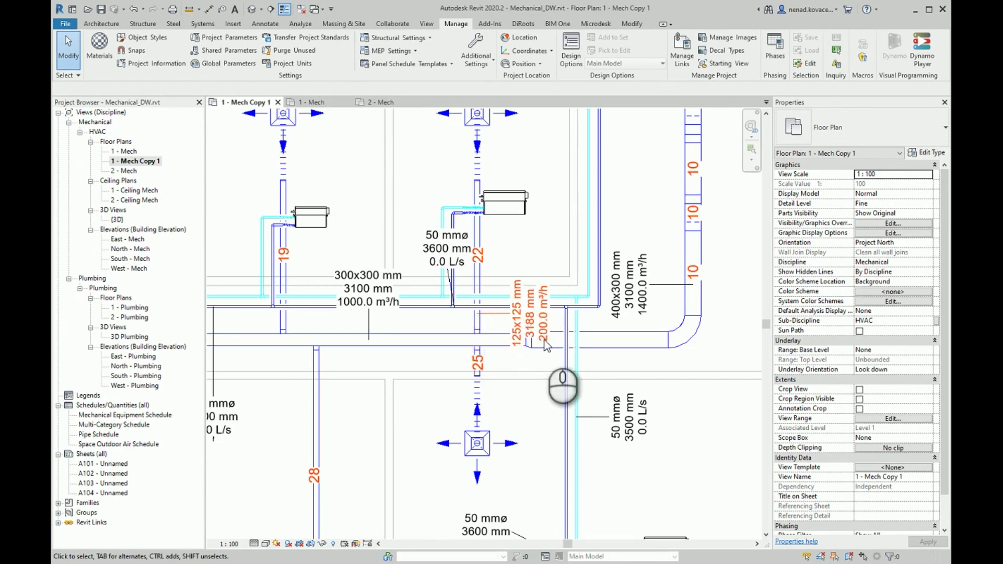
scroll(661, 316, "down", 5)
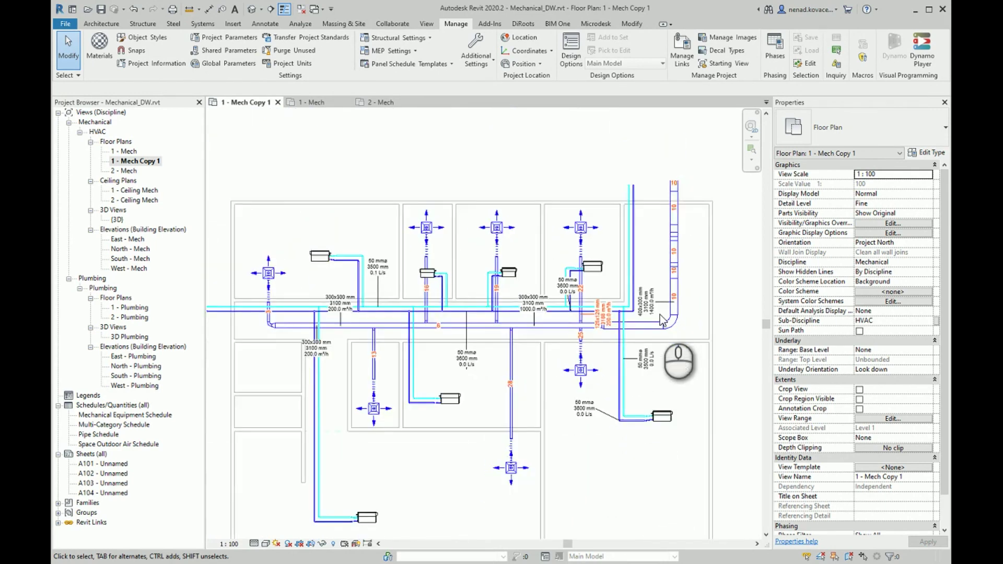
scroll(666, 416, "up", 3)
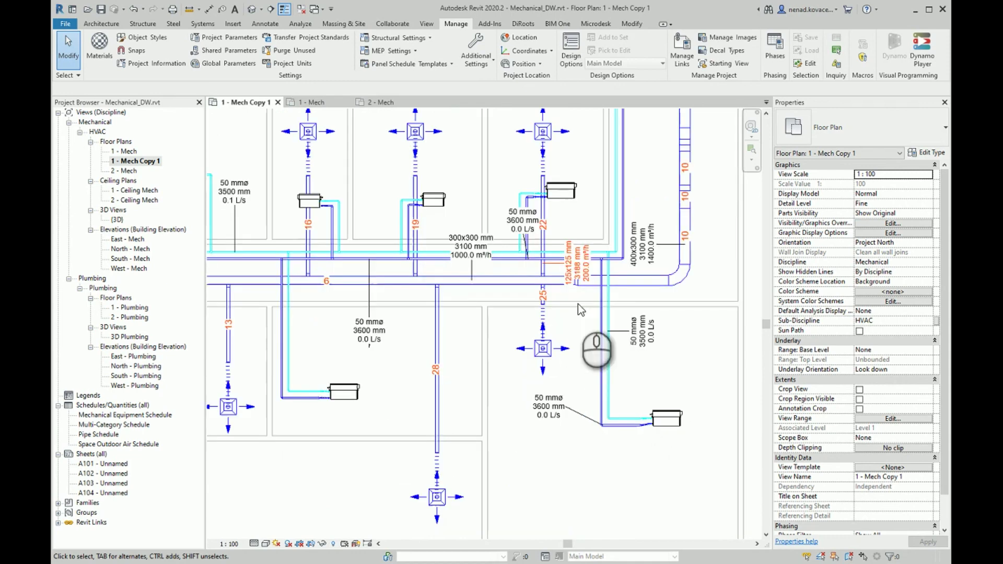
Move the 125x125 mm duct tag upward, off the pipe and duct it overlapped.
left_click(576, 259)
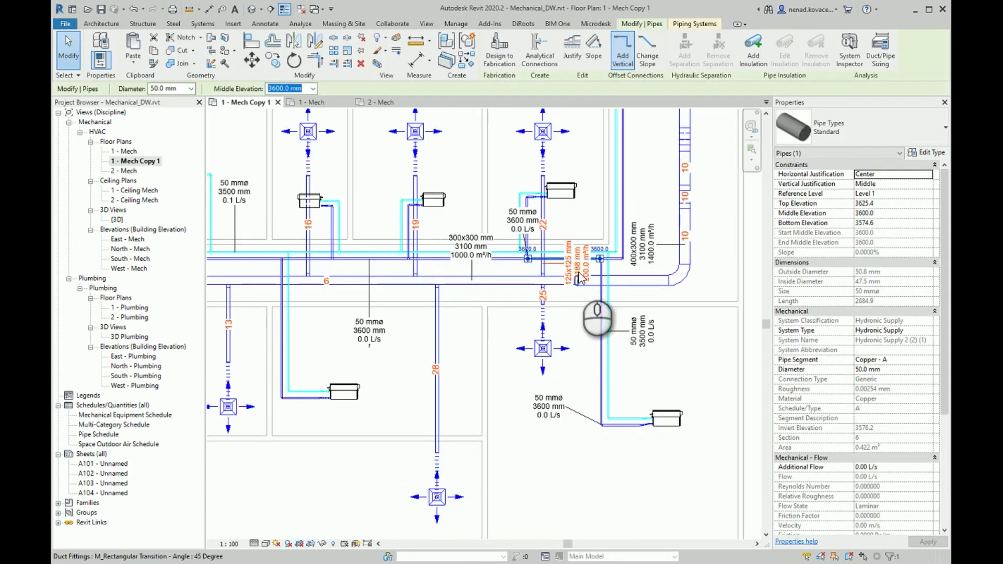
left_click(586, 267)
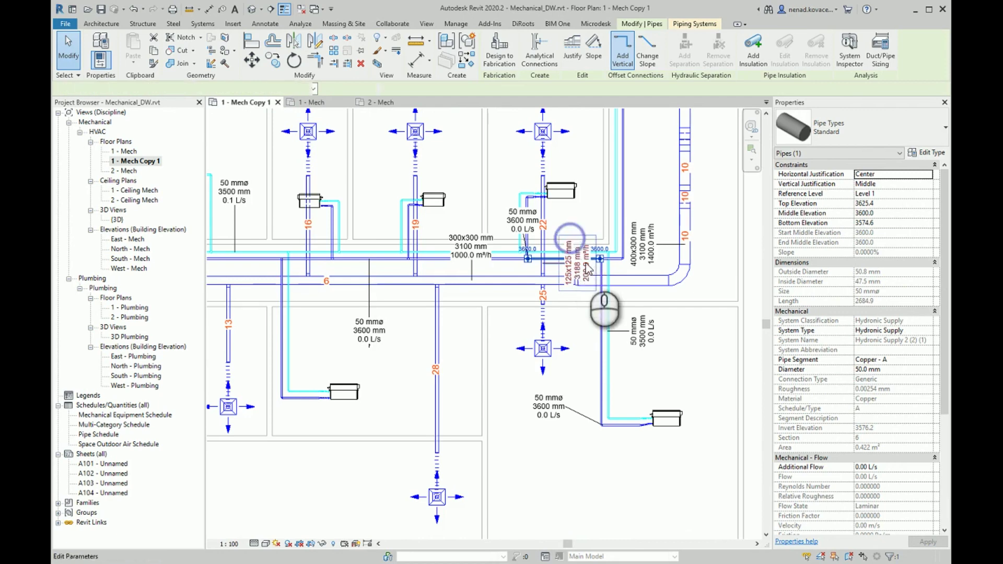
left_click(588, 270)
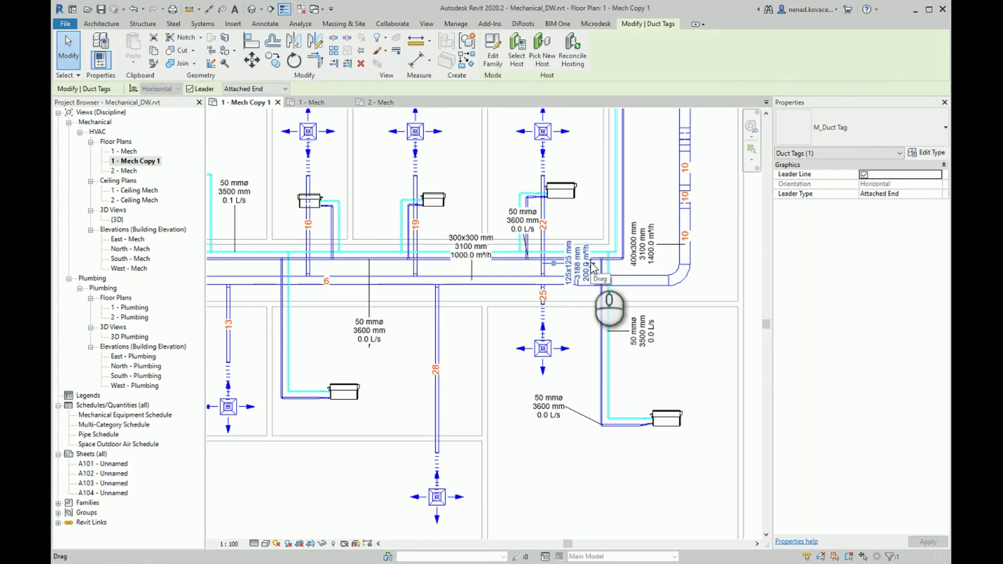
scroll(592, 231, "up", 1)
left_click_drag(588, 230, 590, 235)
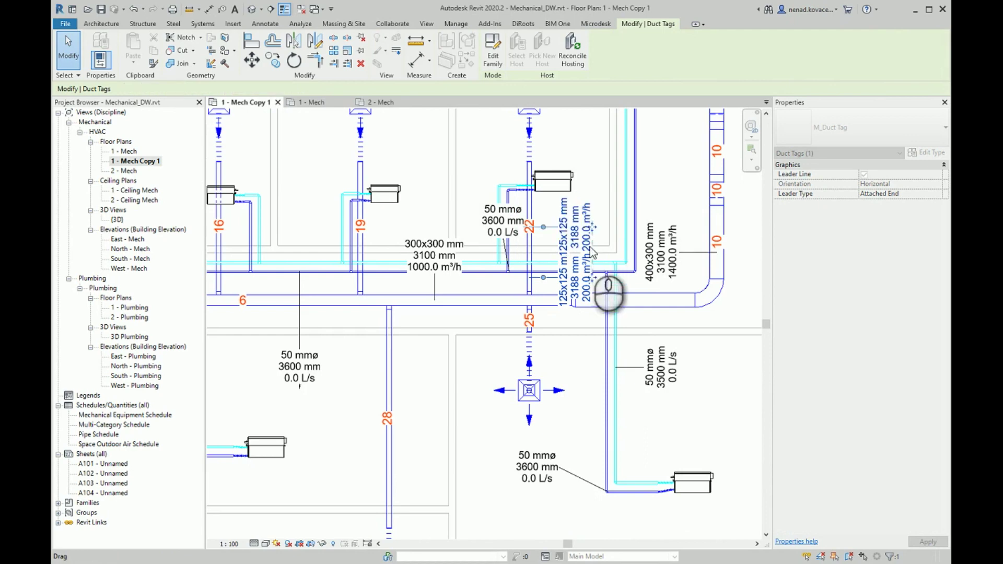
left_click(664, 272)
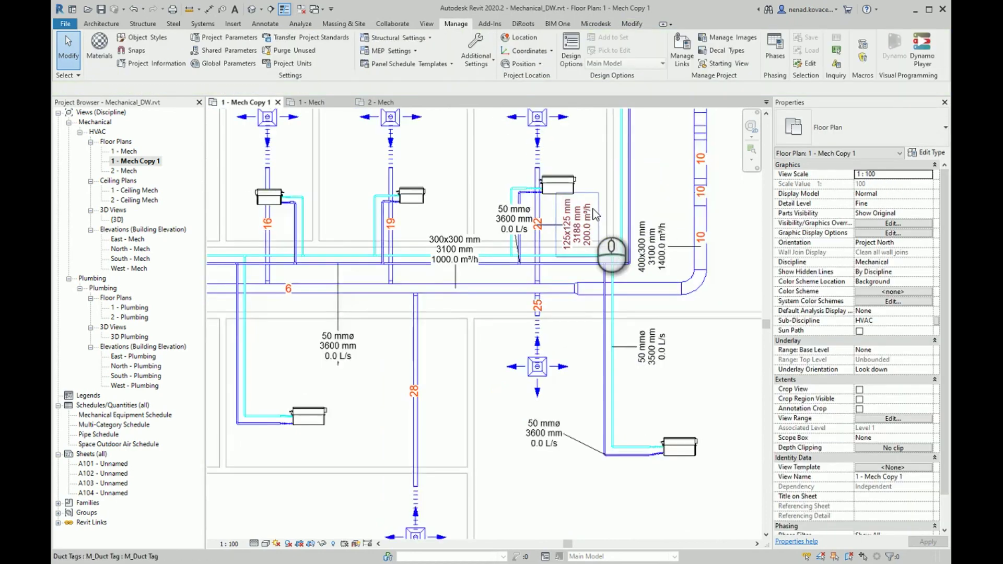
scroll(653, 251, "down", 3)
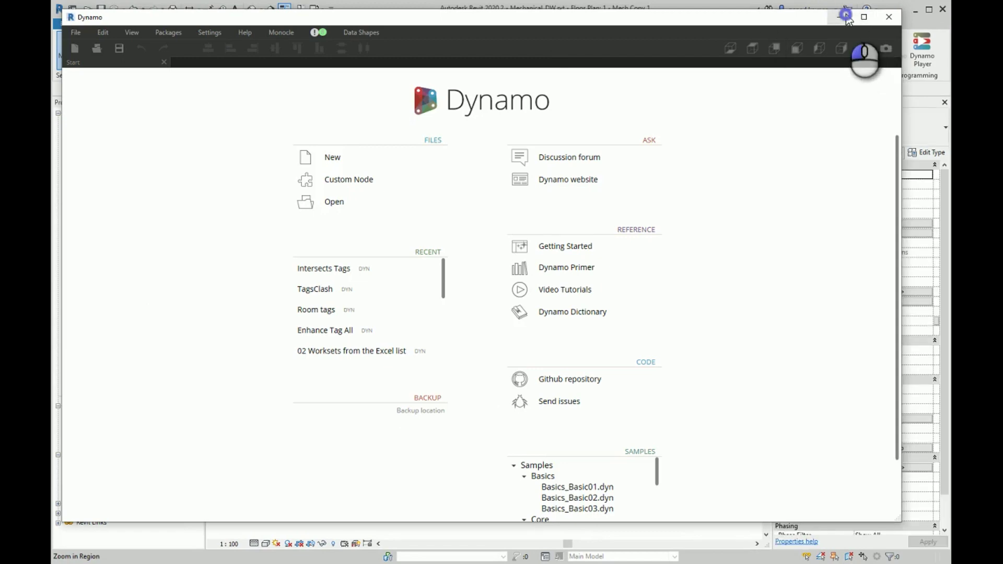
Re-run Intersects Tags and bring up its tag and category input dialog.
left_click(840, 18)
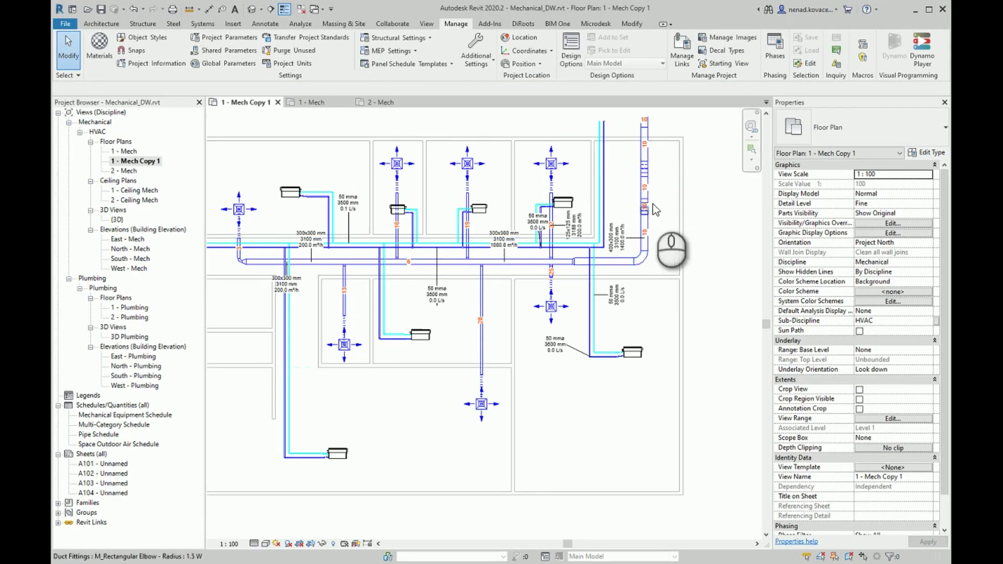
key("Tab")
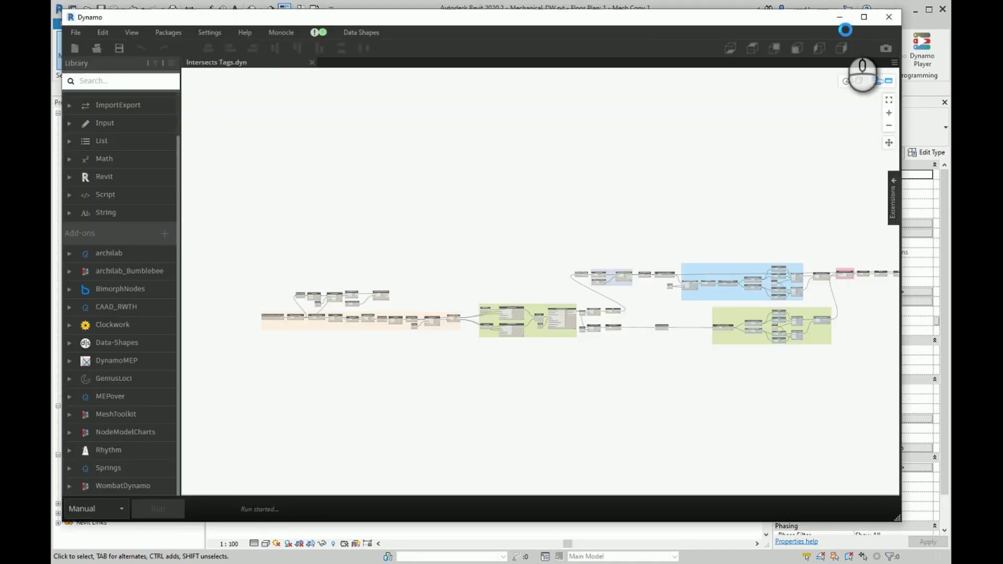
left_click(840, 17)
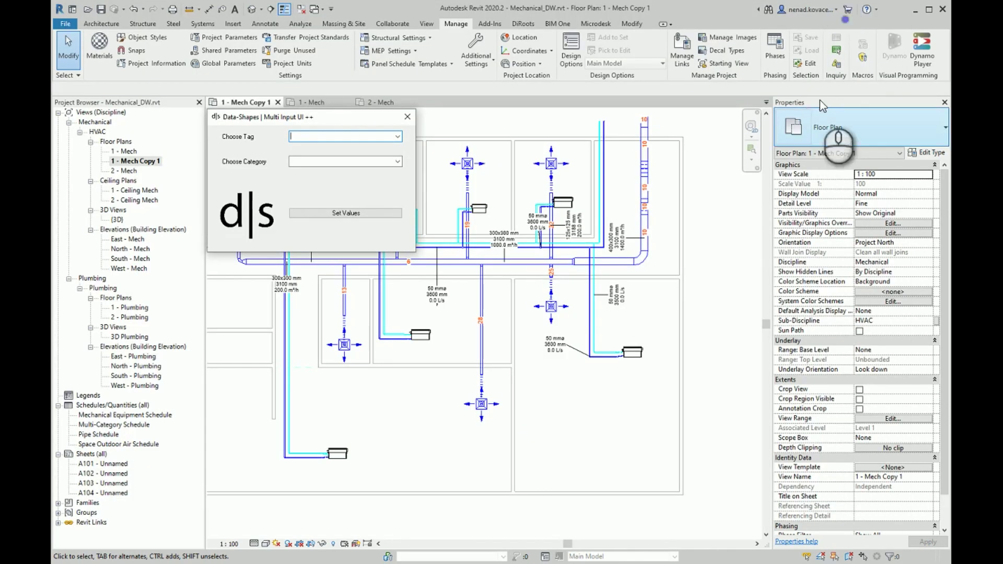
Check Pipe Tags against Pipes, flagging the overlapping 50 mmø pipe tag red.
left_click_drag(282, 121, 769, 194)
left_click(885, 216)
left_click(881, 232)
left_click(883, 242)
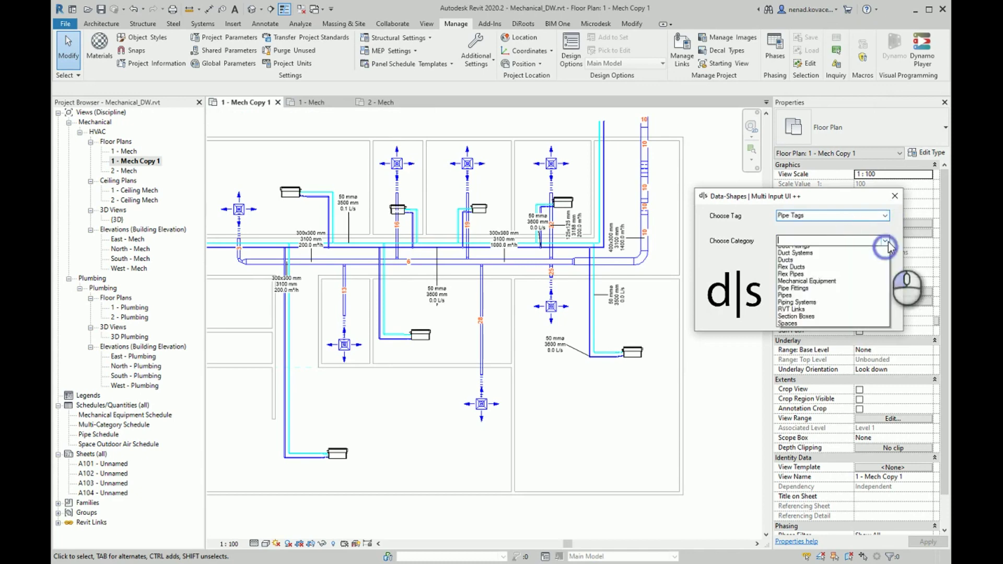
left_click(836, 320)
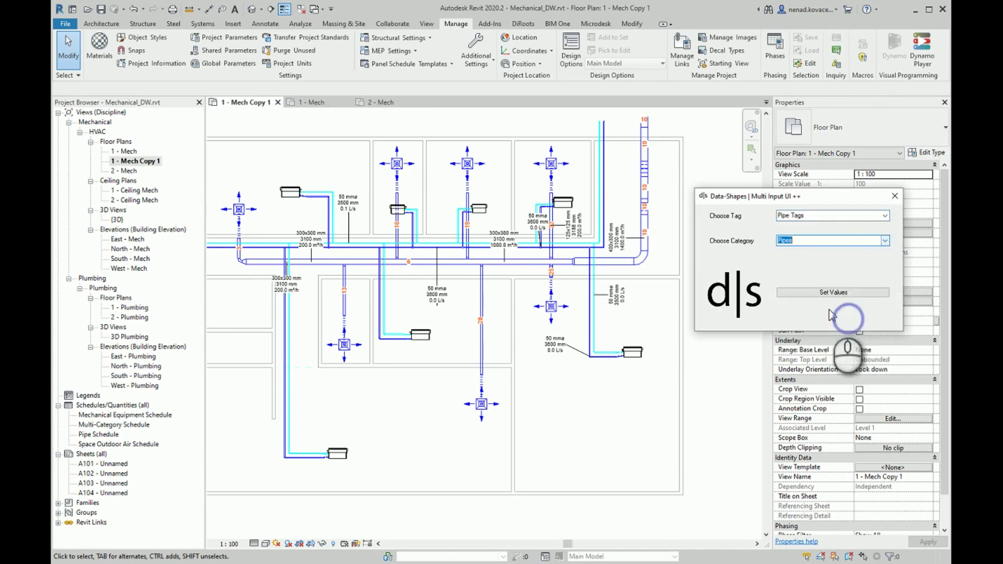
left_click(818, 293)
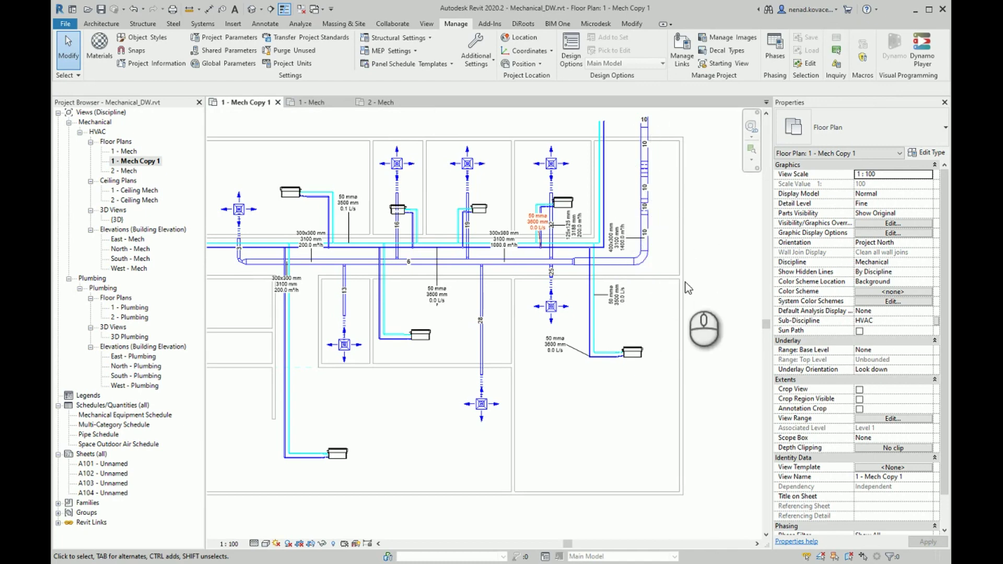
scroll(530, 215, "up", 3)
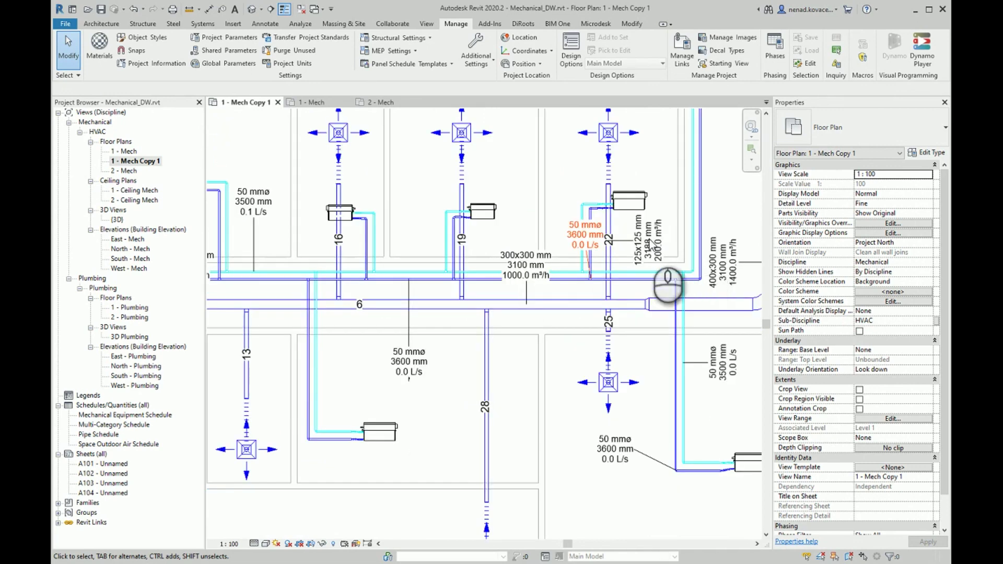
Shift the 50 mmø 3500 mm pipe tag left over its pipe and rerun the script.
scroll(701, 238, "down", 2)
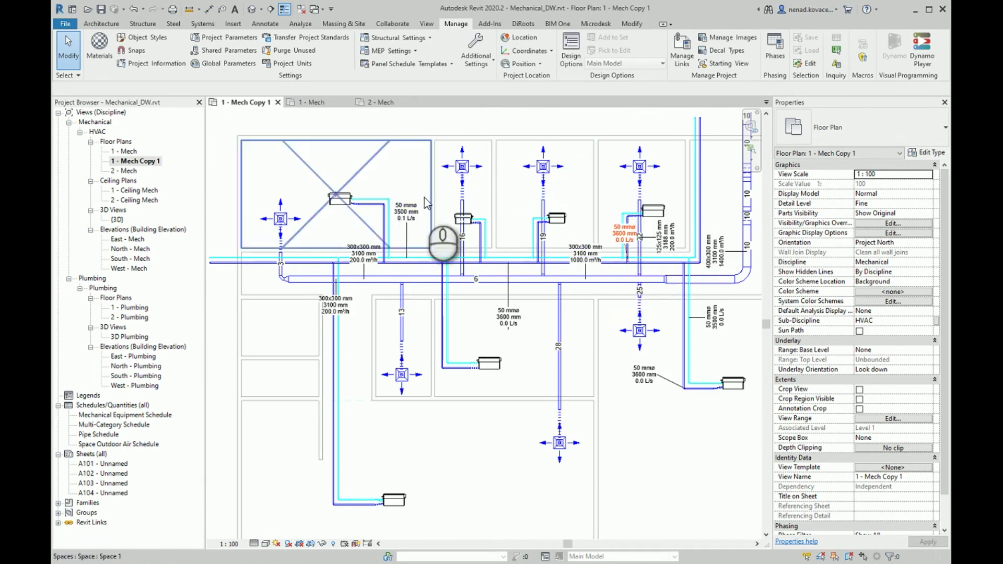
scroll(427, 202, "up", 3)
left_click(420, 239)
left_click_drag(420, 240, 392, 265)
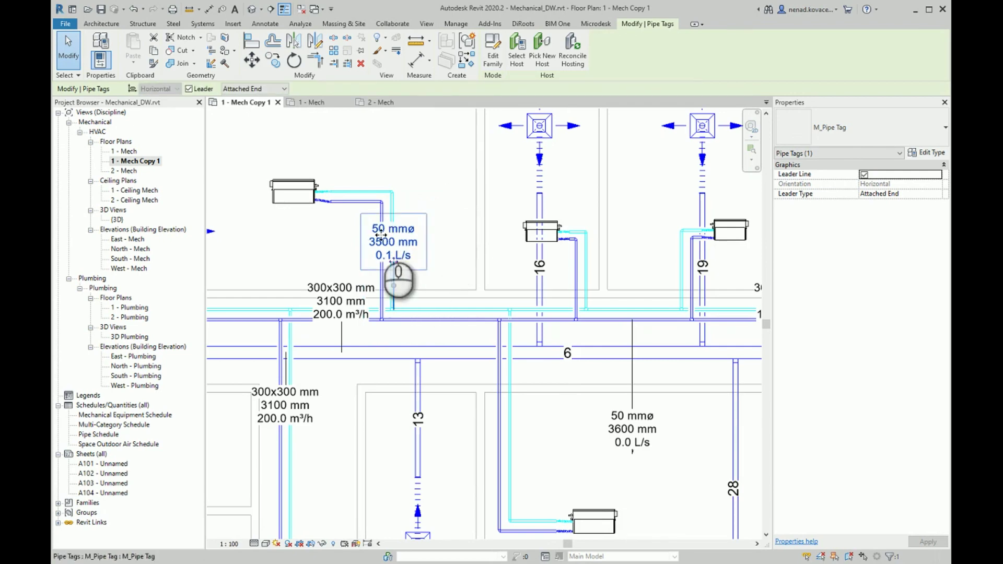
left_click(446, 257)
scroll(324, 201, "down", 3)
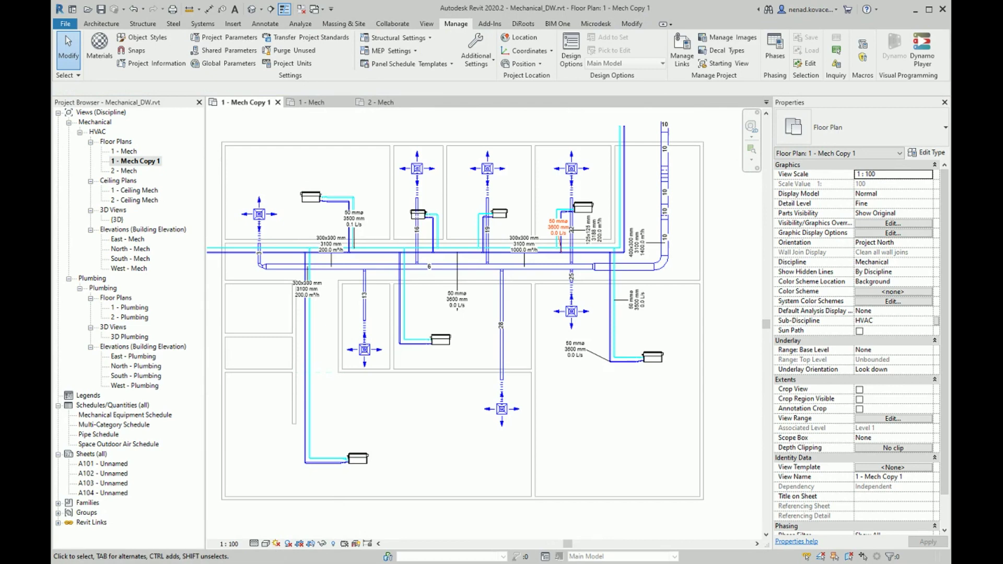
left_click(278, 523)
left_click(159, 508)
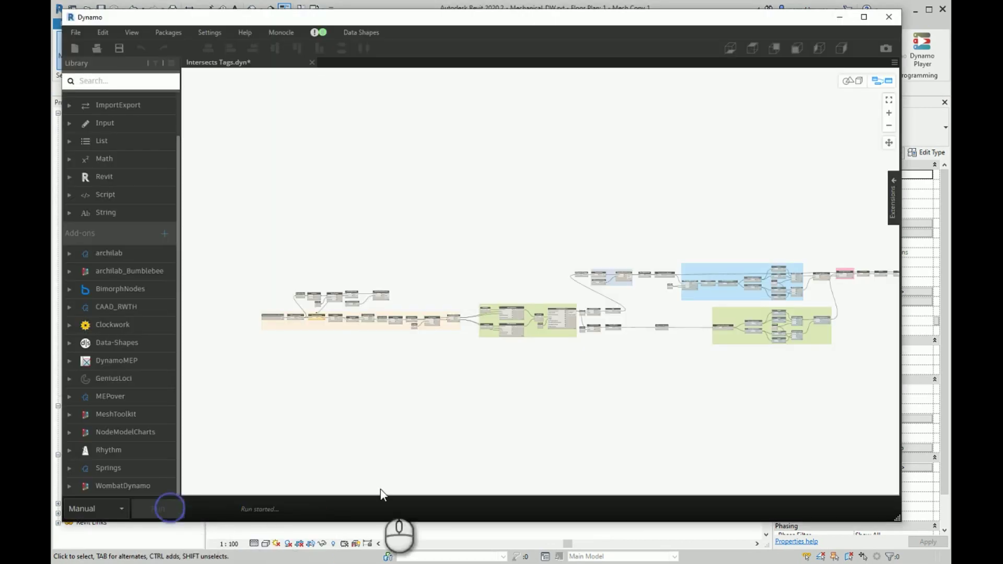
Return to the plan and zoom in on the red-flagged 50 mmø 3500 mm pipe tag.
left_click(838, 21)
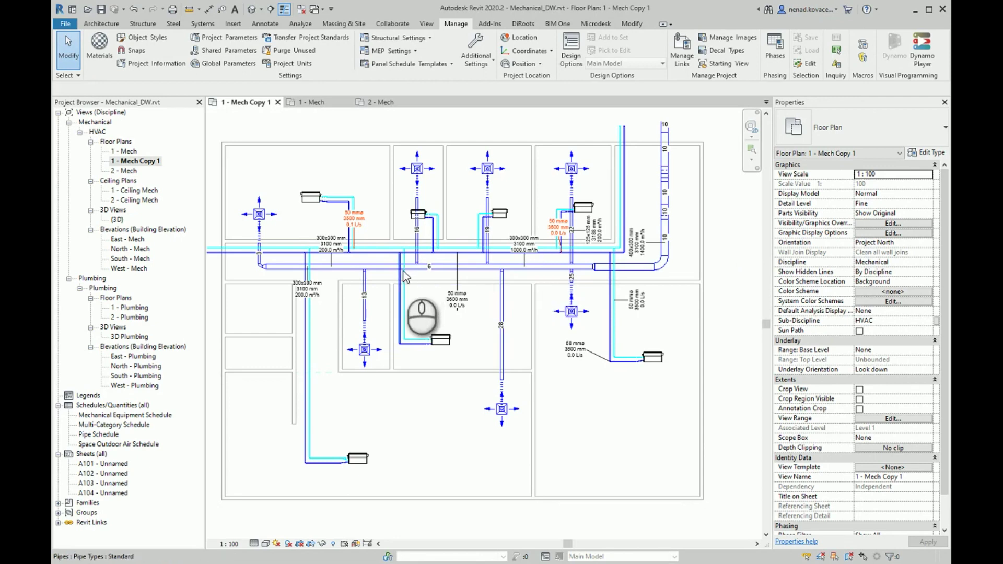
scroll(384, 237, "up", 3)
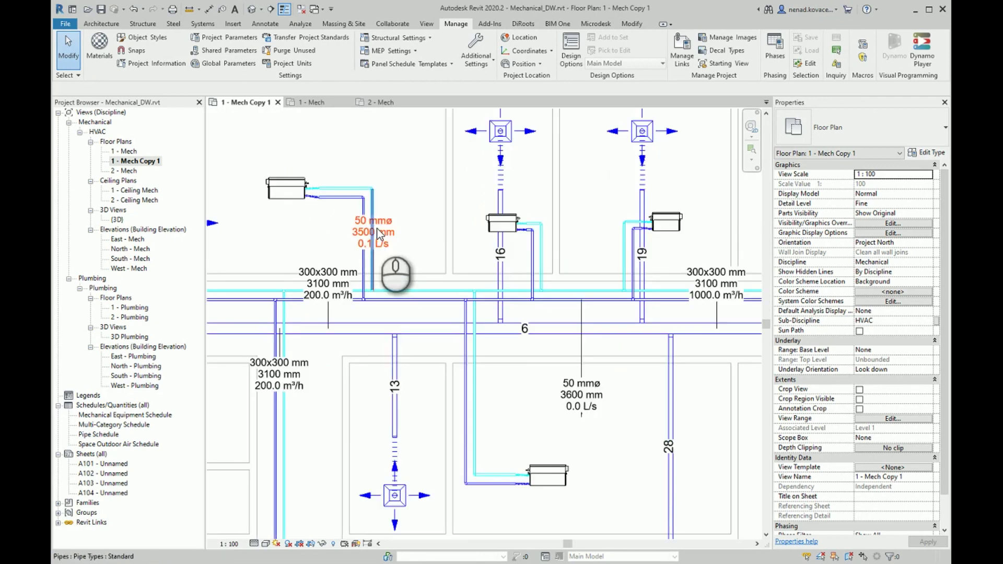